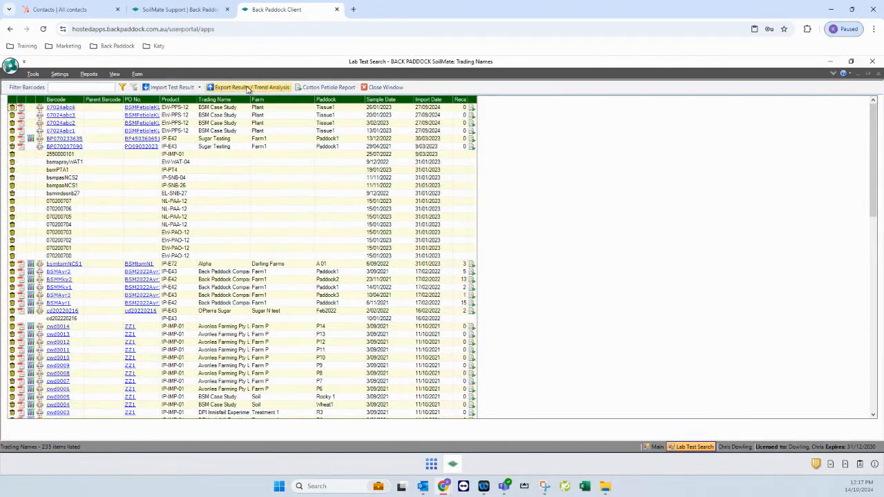
# - Start a results and trend analysis export for all farms of Avonlea Farming Pty Ltd
pyautogui.click(253, 87)
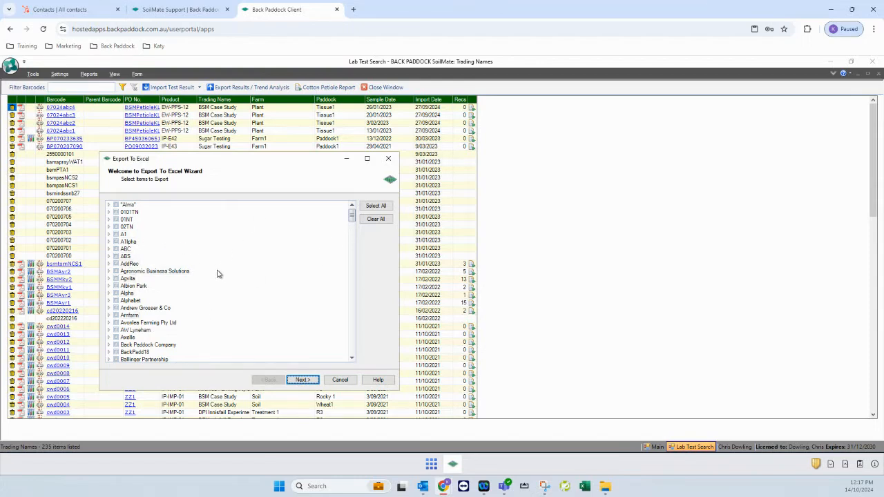
pyautogui.moveTo(352, 222); pyautogui.dragTo(353, 229)
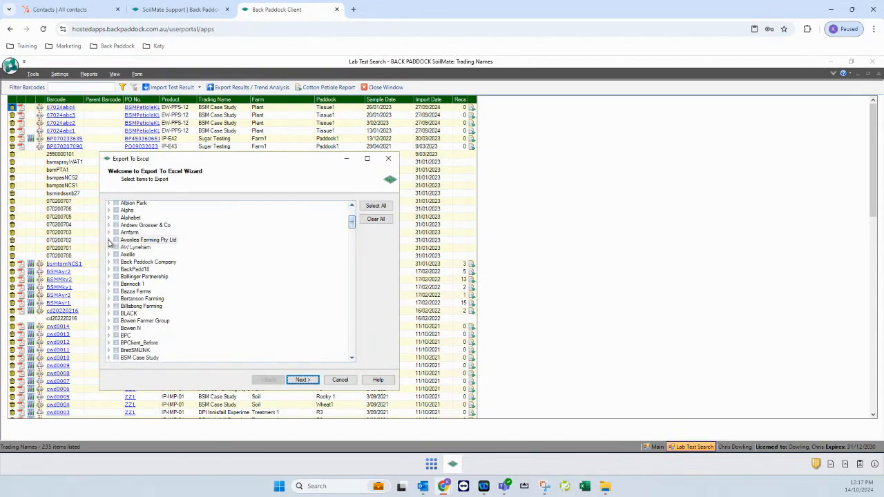
pyautogui.click(116, 240)
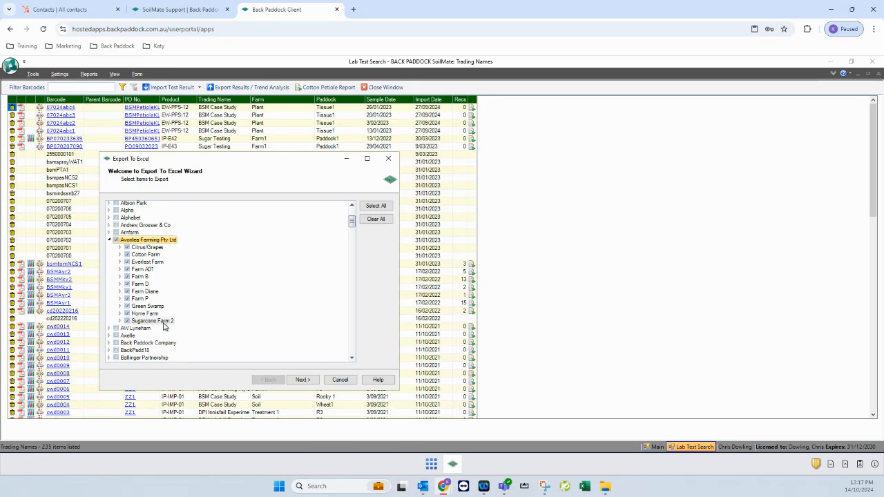
pyautogui.click(312, 384)
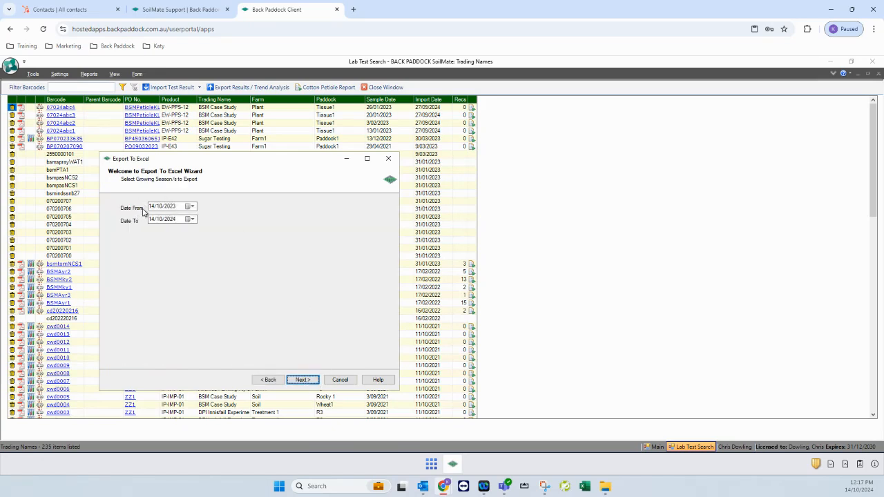
# - Set the export's start date to 1 January 2020 and continue to the analyte selection
pyautogui.click(191, 207)
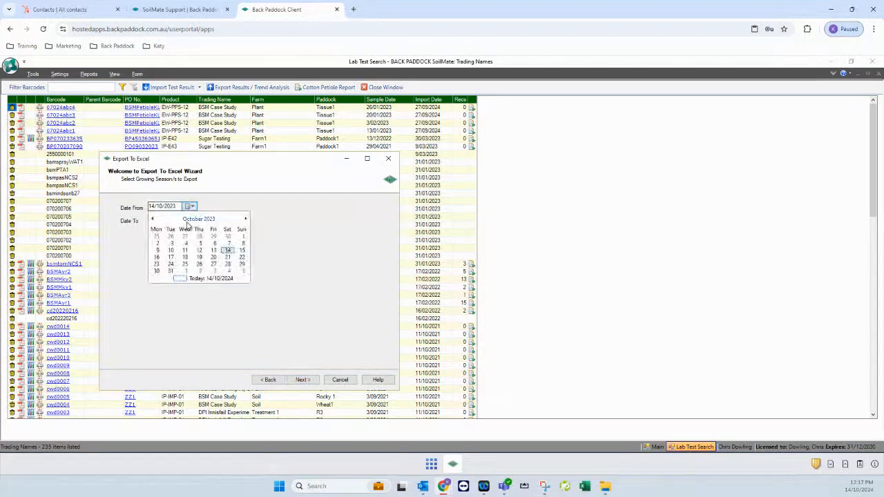
pyautogui.click(199, 219)
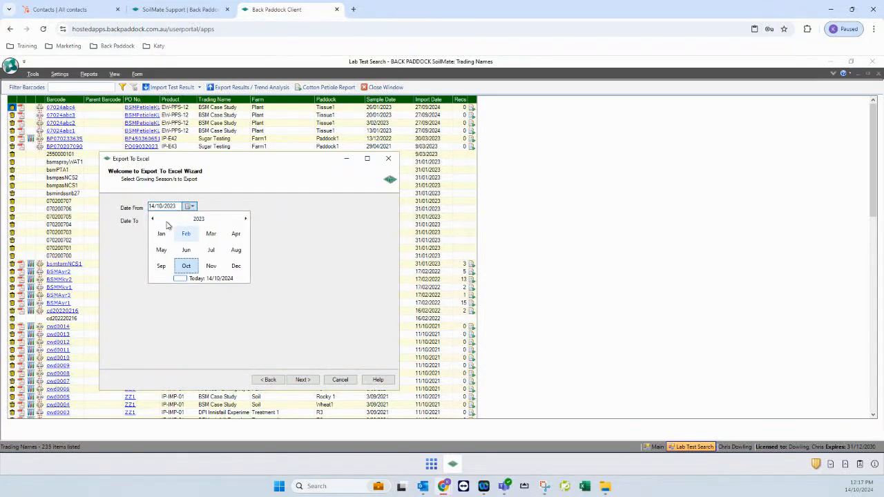
pyautogui.click(203, 219)
pyautogui.click(186, 234)
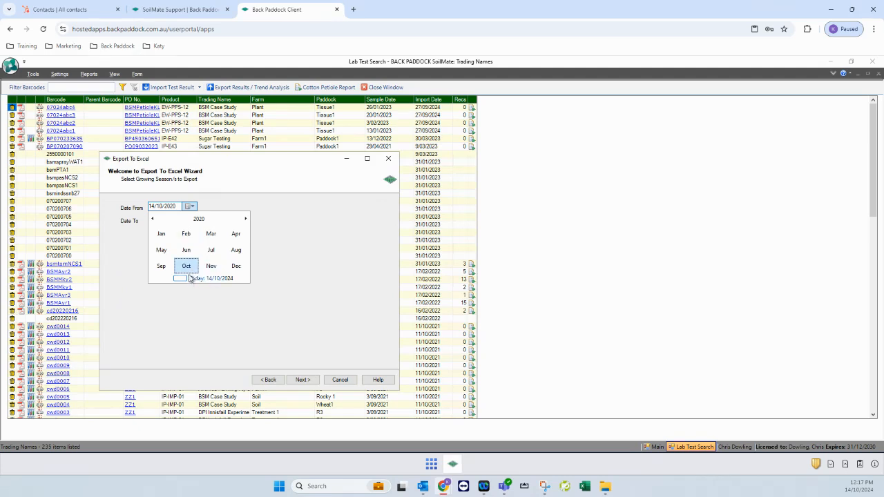
pyautogui.click(163, 234)
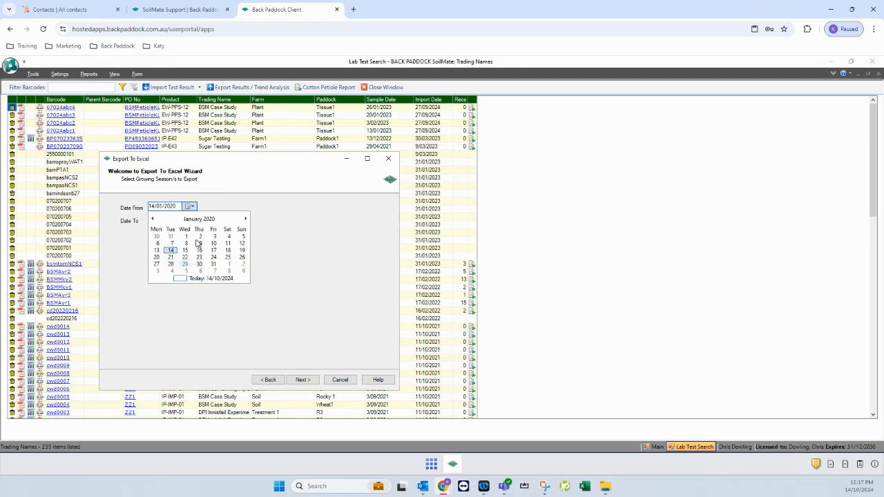
pyautogui.click(186, 236)
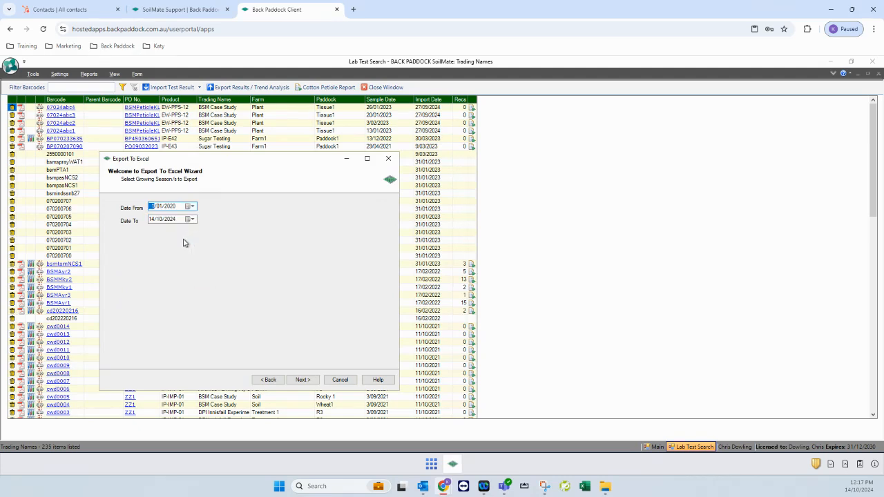
pyautogui.click(304, 380)
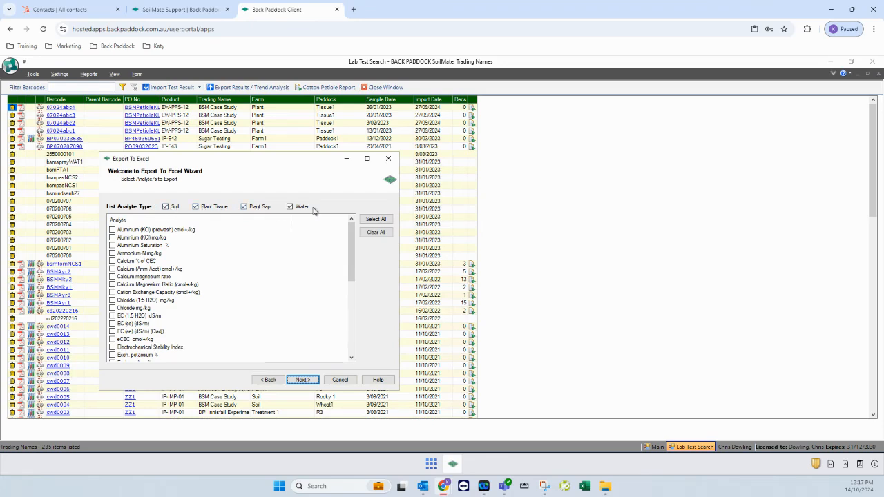
# - Limit the analyte list to soil by excluding plant tissue, plant sap and water, and clear all analyte selections
pyautogui.click(226, 209)
pyautogui.click(248, 208)
pyautogui.click(291, 208)
pyautogui.click(377, 221)
pyautogui.click(376, 232)
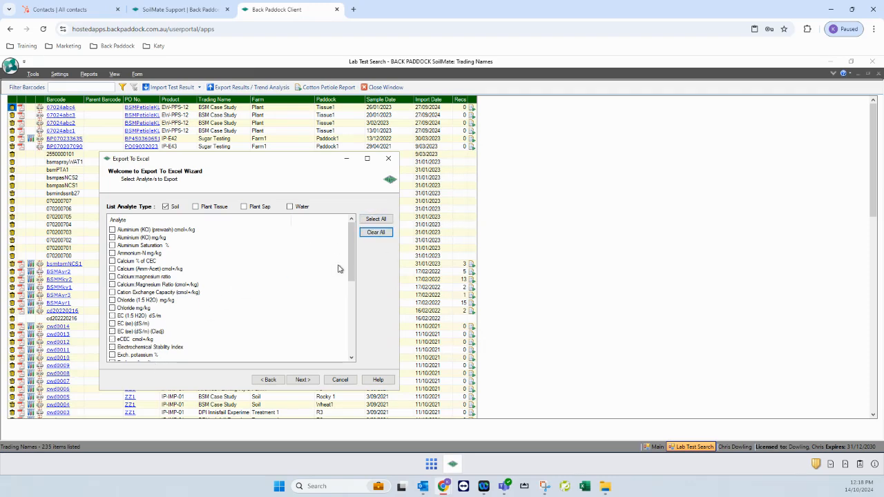
# - Select the soil analytes EC (1:5 H2O), Nitrate Nitrogen, pH (1:5 CaCl2) and pH (1:5 H2O) for the export
pyautogui.moveTo(356, 257); pyautogui.dragTo(356, 293)
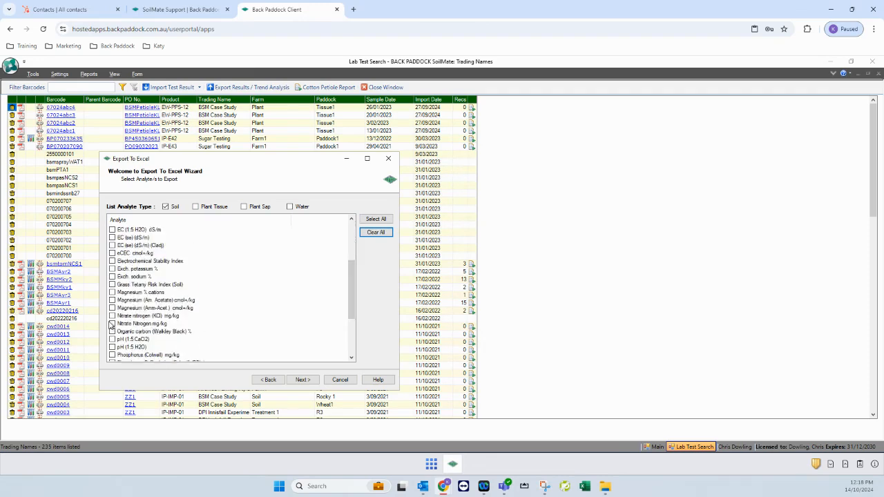
pyautogui.click(113, 324)
pyautogui.click(298, 380)
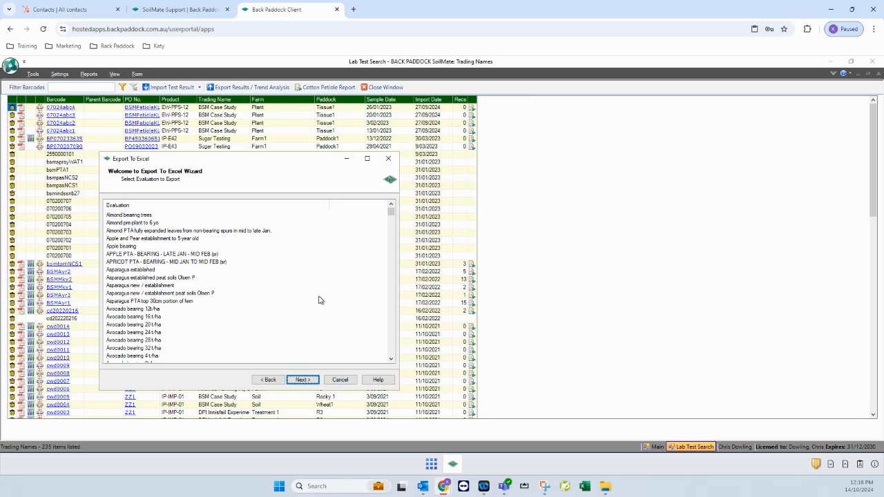
# - Choose the evaluation Wheat & Triticale Raingrown, Southern Australia, 1.5 t/ha, PBI (0-70) for the export
pyautogui.click(389, 310)
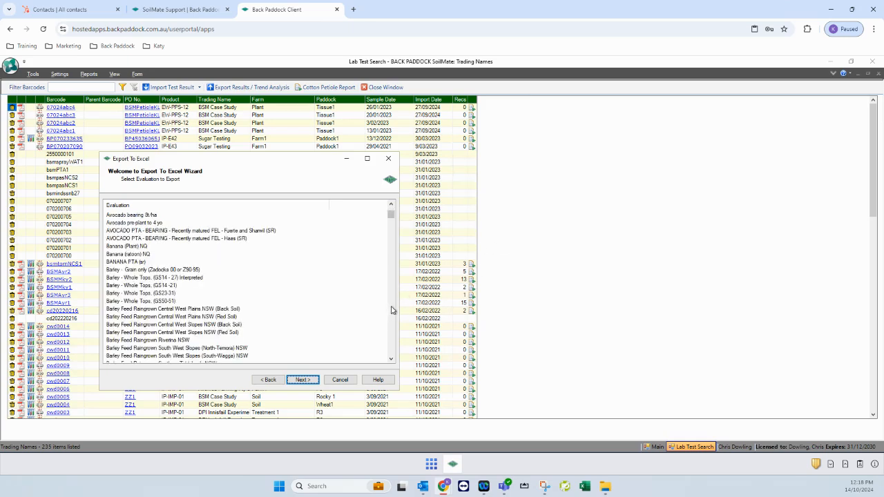
pyautogui.click(292, 325)
pyautogui.press('w')
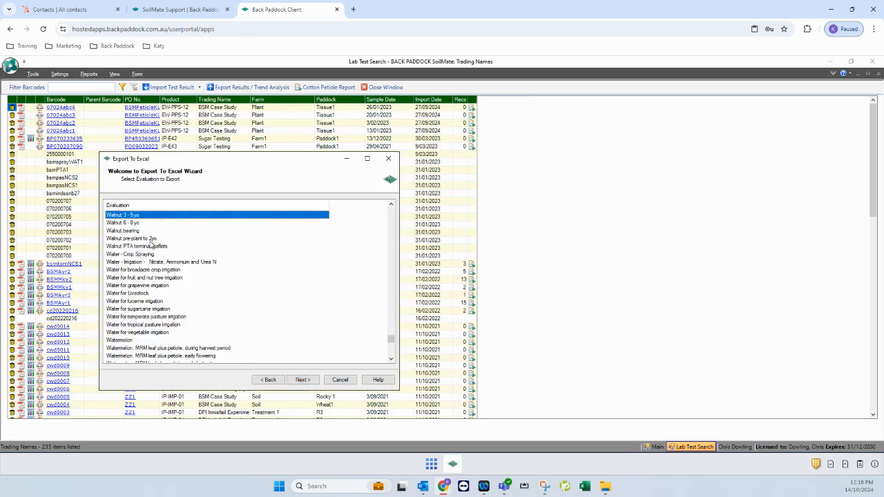
pyautogui.click(392, 350)
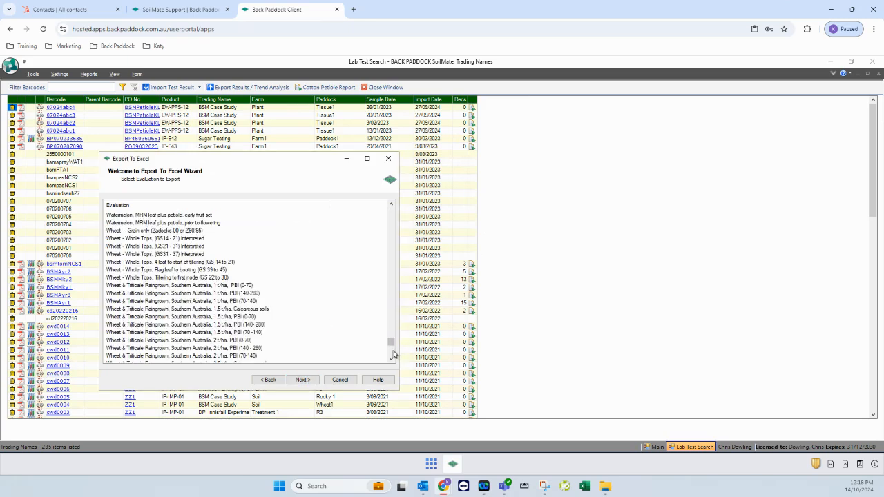
pyautogui.click(206, 317)
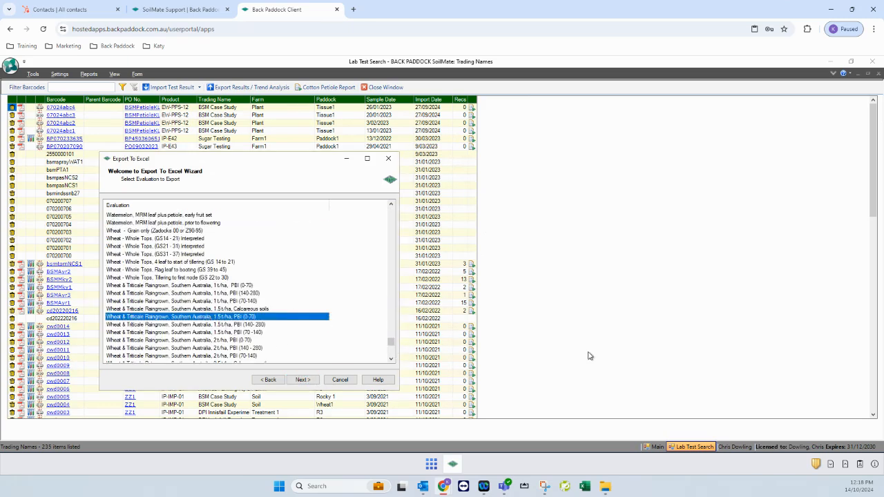
pyautogui.click(303, 380)
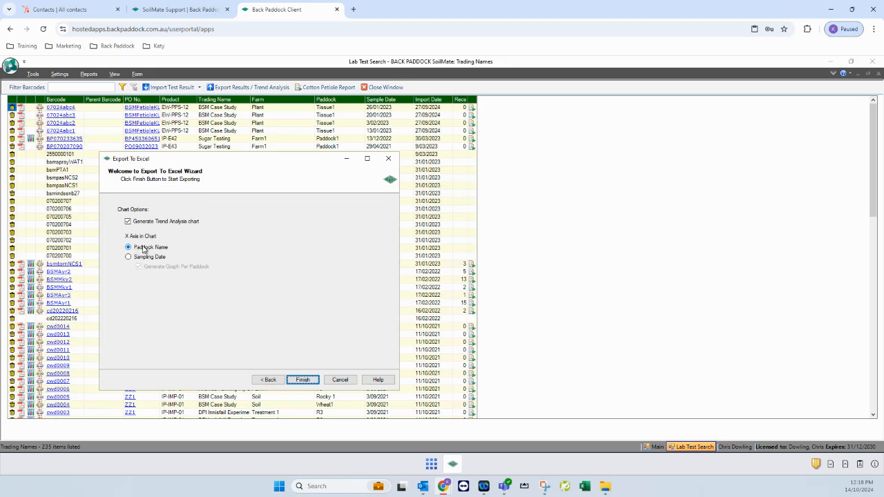
# - Chart the trend by sampling date with a graph per paddock, and save the Excel export as 141024Trend in Downloads
pyautogui.click(147, 260)
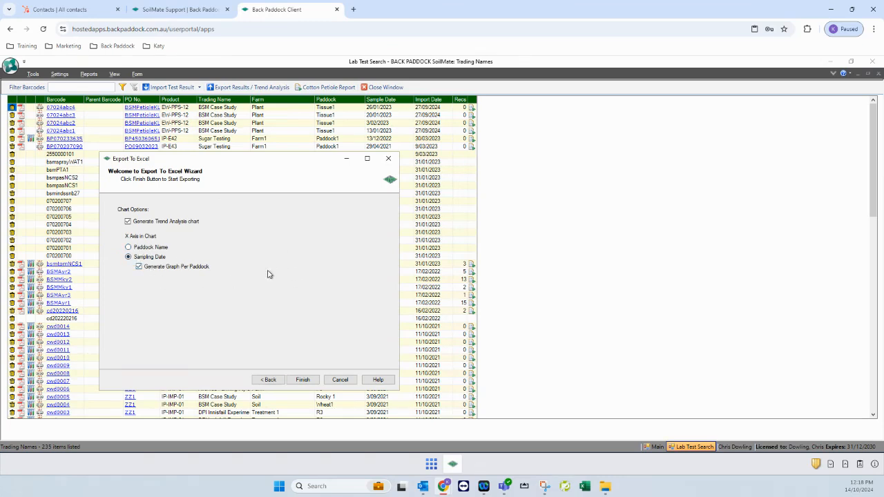
pyautogui.click(304, 380)
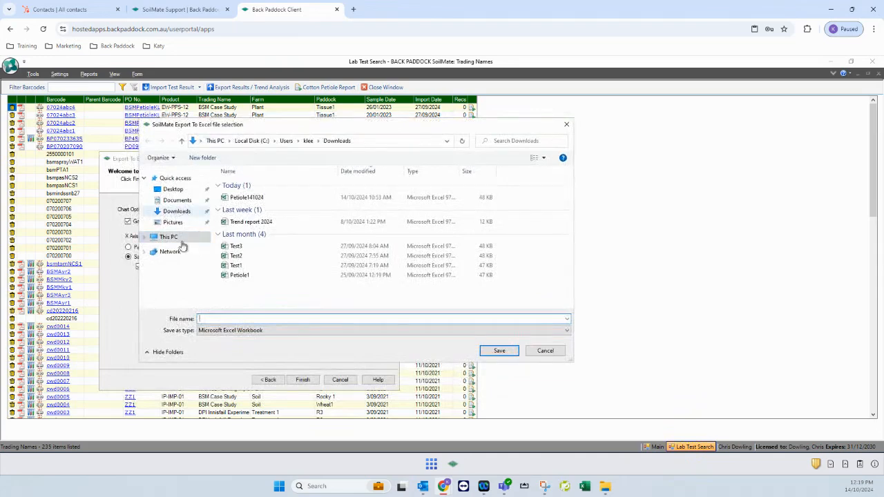
pyautogui.click(181, 212)
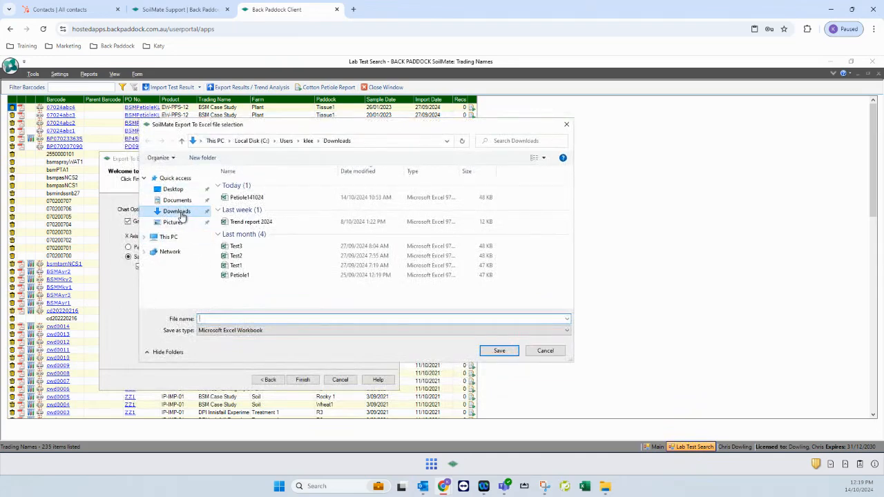
pyautogui.click(221, 319)
pyautogui.write('141024Trend')
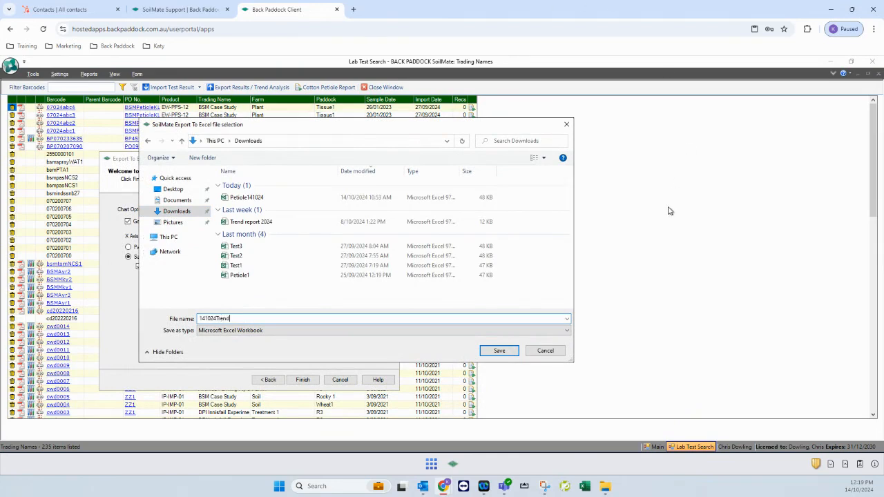
pyautogui.click(504, 351)
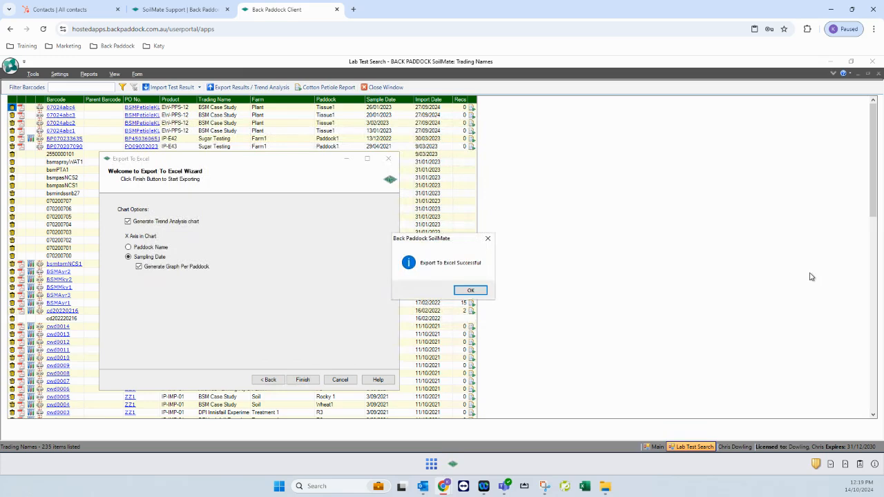
pyautogui.click(467, 293)
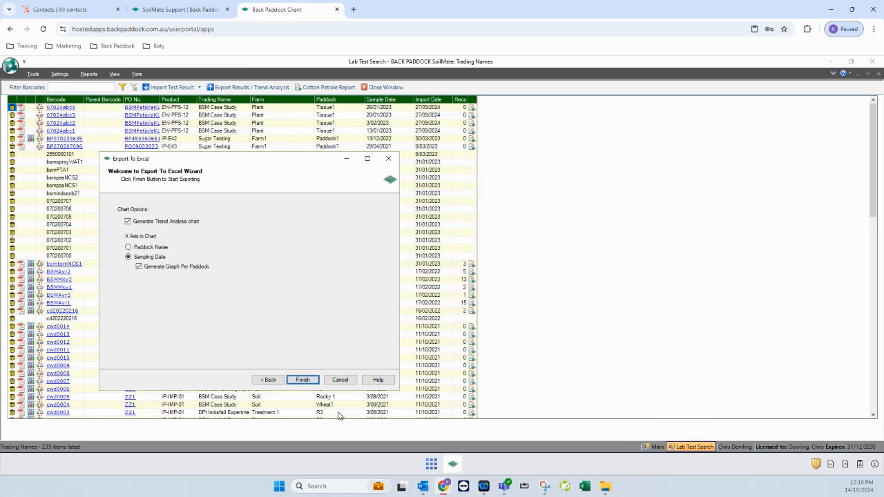
pyautogui.click(339, 380)
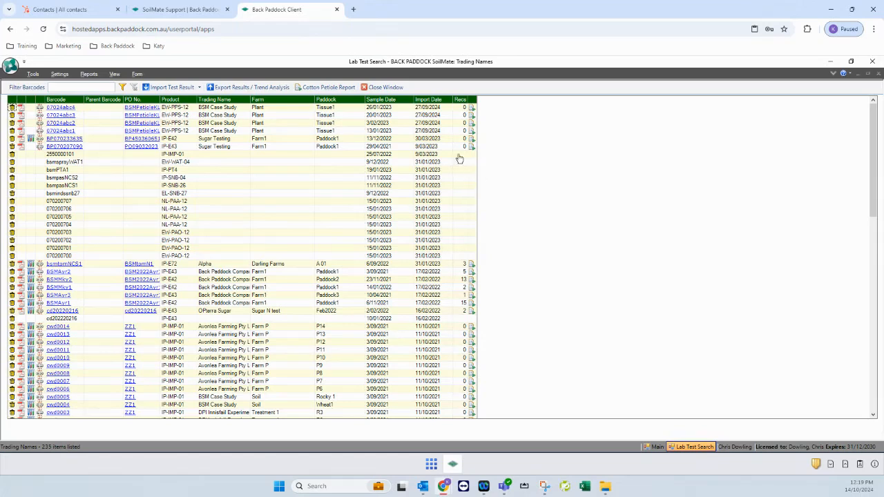
# - Download 141024Trend from the hosted Downloads folder to the local computer and open it in Excel
pyautogui.click(832, 469)
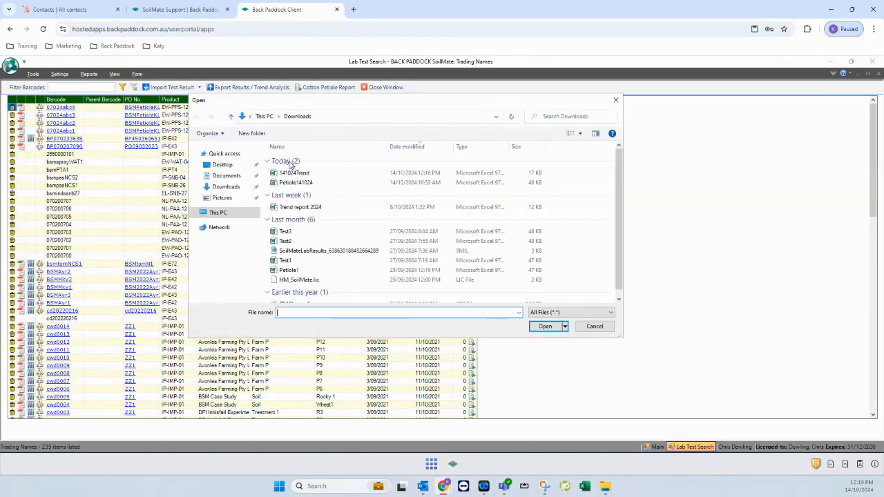
pyautogui.click(225, 187)
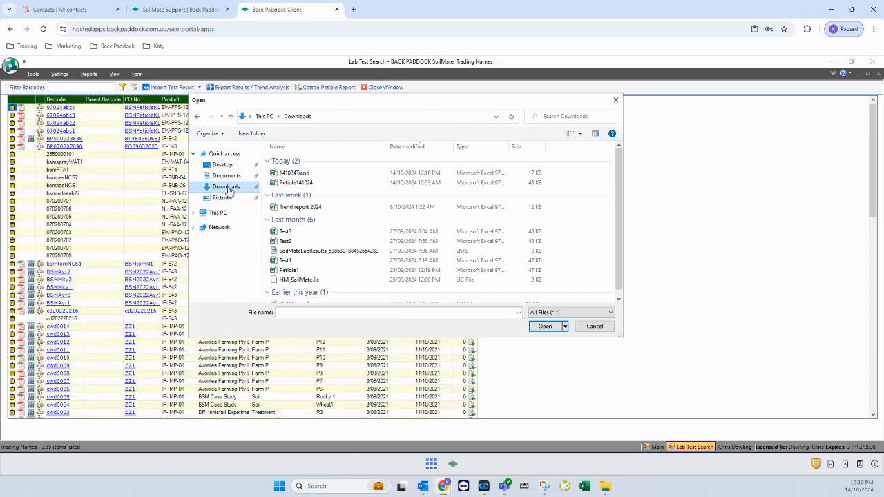
pyautogui.click(312, 173)
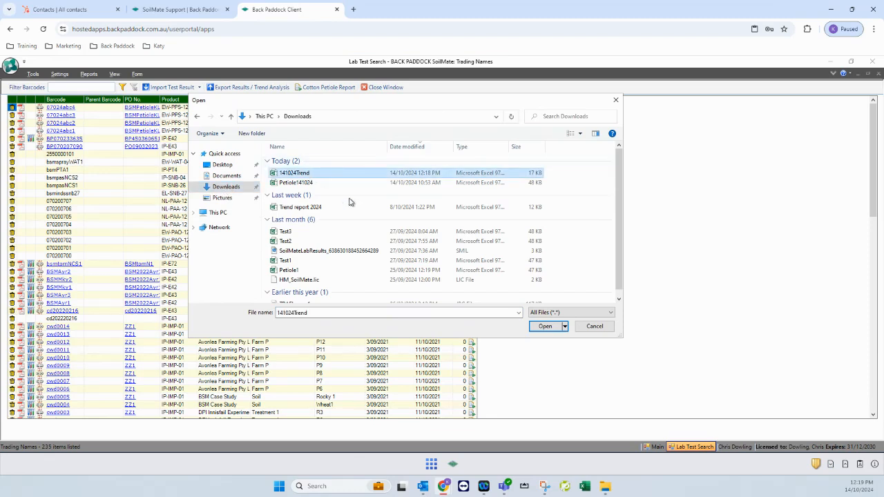
pyautogui.click(545, 326)
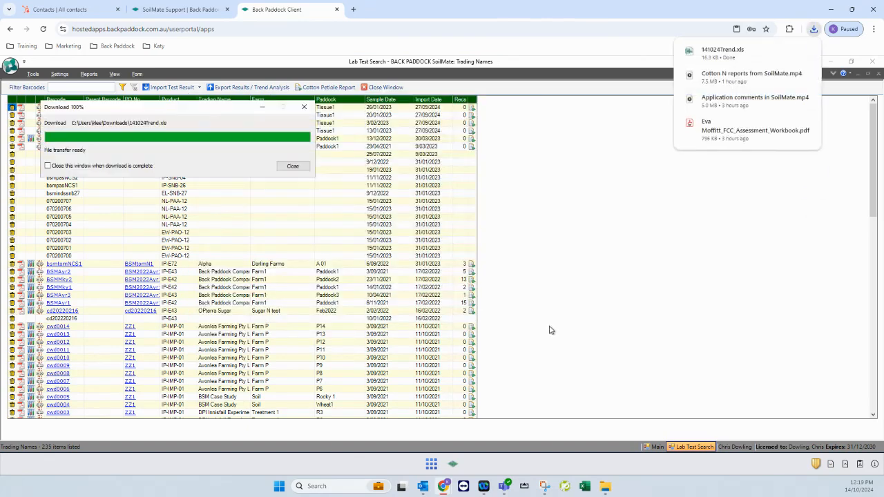
pyautogui.click(726, 58)
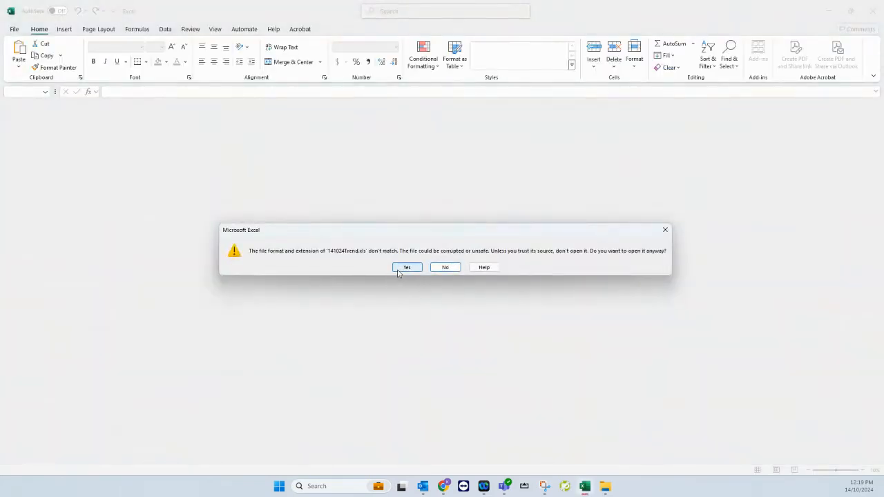
pyautogui.click(405, 268)
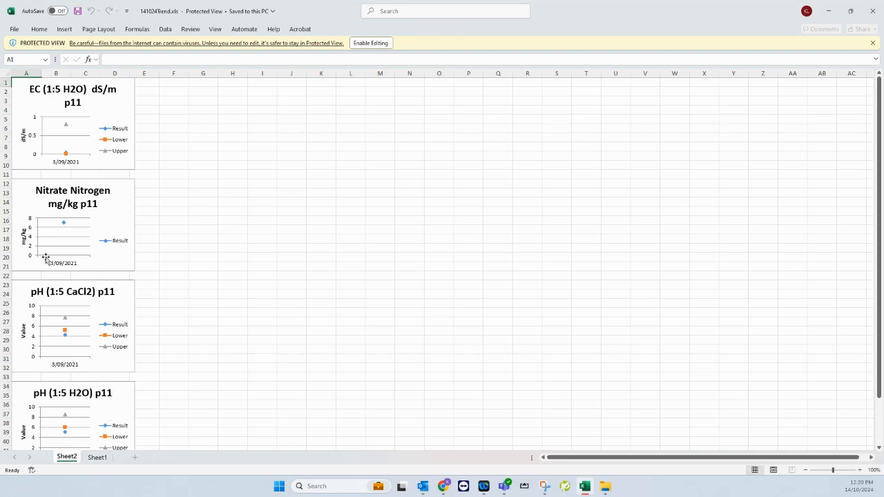
# - Examine the analyte charts on Sheet2 and the paddock results on Sheet1
pyautogui.scroll(-5, 78, 146)
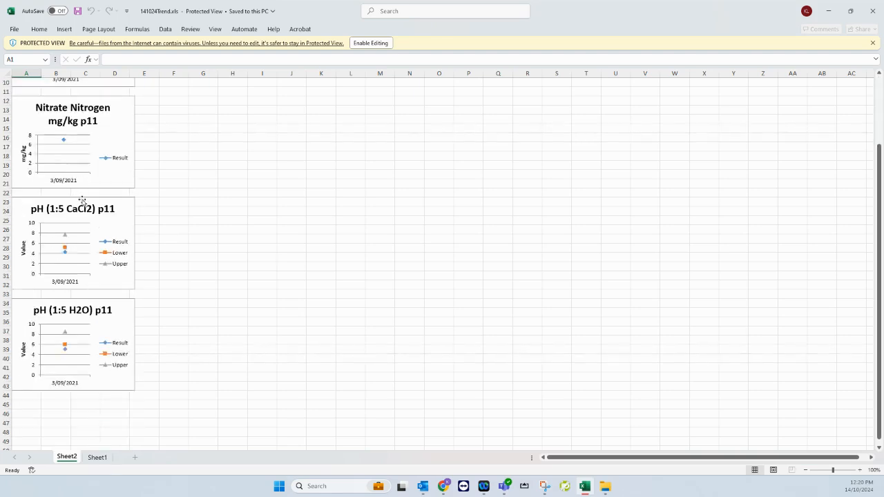
pyautogui.scroll(5, 99, 326)
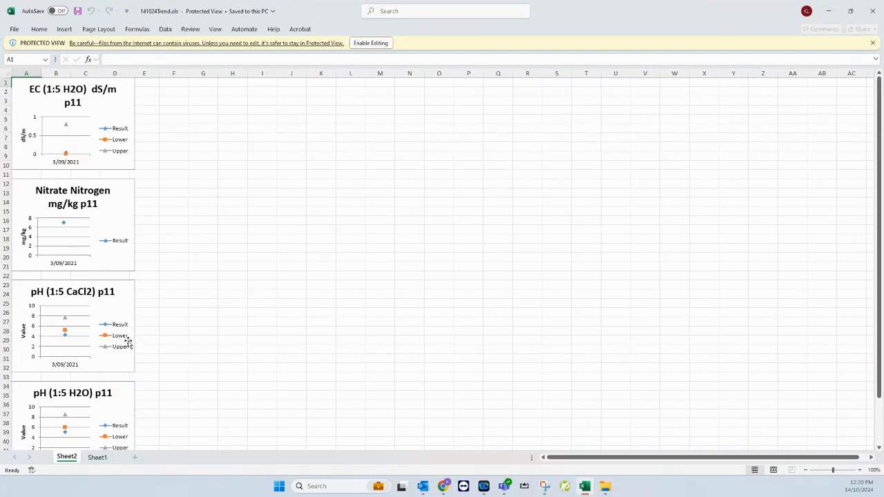
pyautogui.click(97, 458)
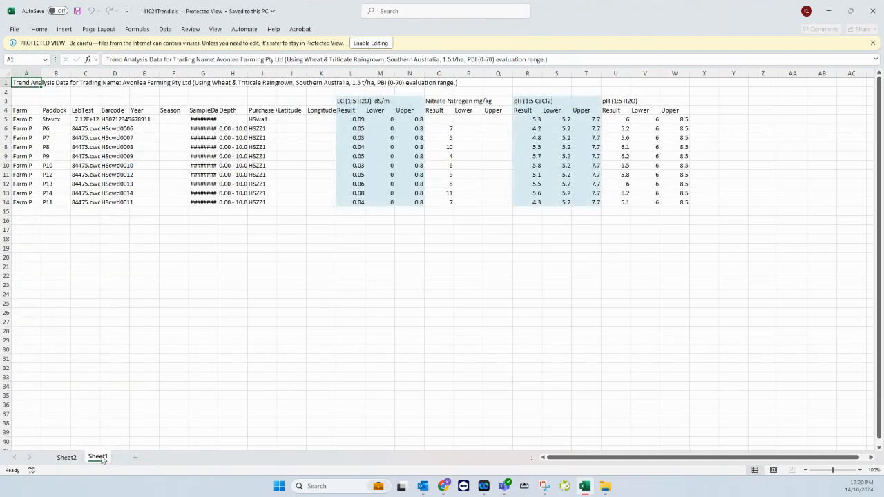
pyautogui.moveTo(173, 275); pyautogui.dragTo(173, 285)
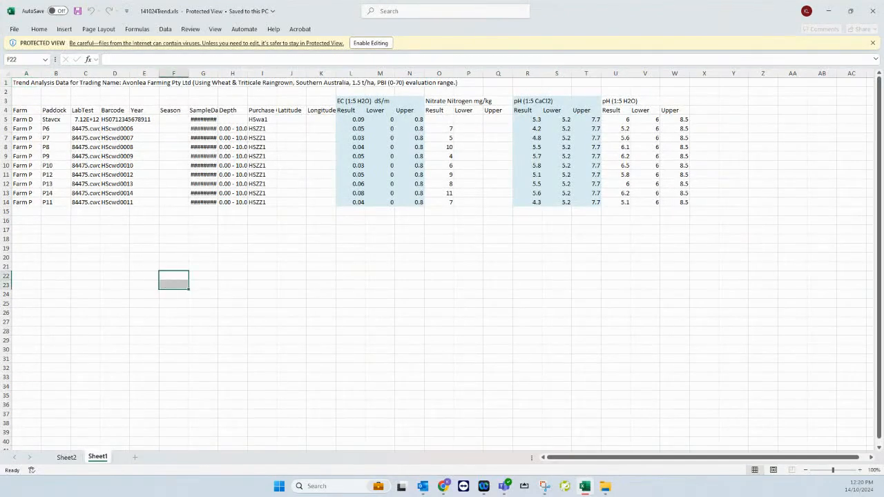
pyautogui.moveTo(59, 125); pyautogui.dragTo(61, 202)
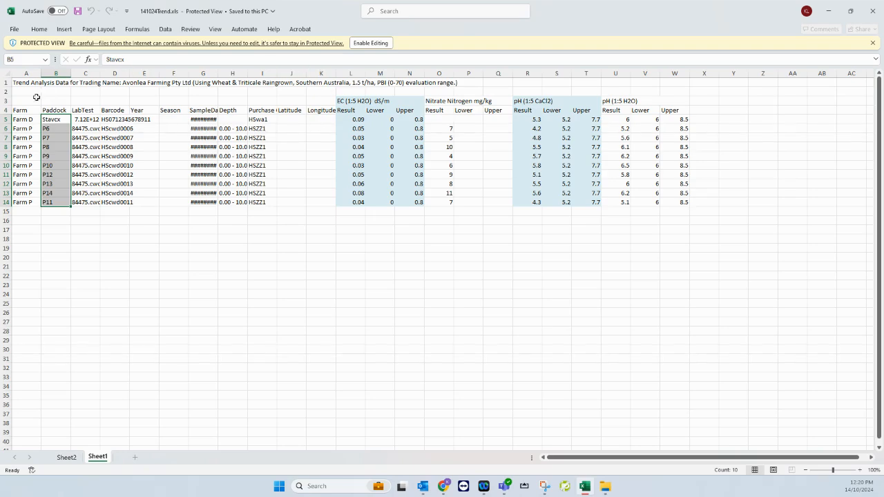
# - Fit all column widths on Sheet1 to their contents and narrow column A to the farm names
pyautogui.click(7, 74)
pyautogui.doubleClick(41, 73)
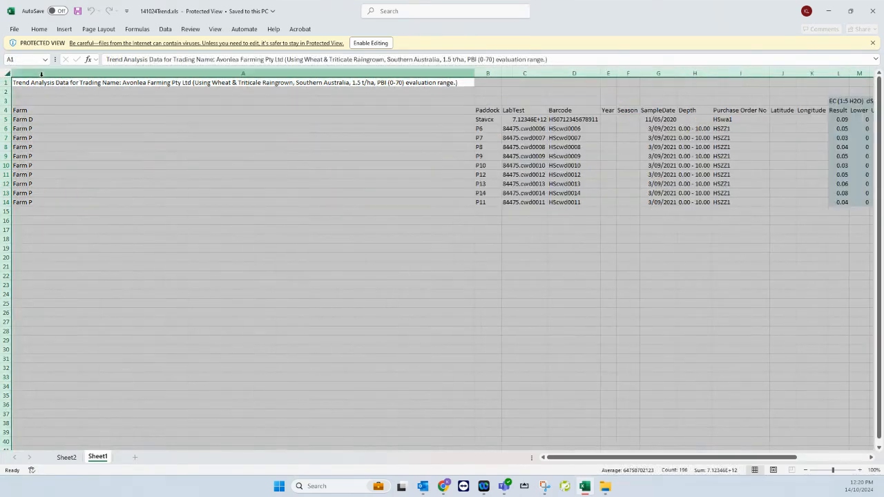
pyautogui.moveTo(351, 239); pyautogui.dragTo(387, 222)
pyautogui.moveTo(473, 73); pyautogui.dragTo(34, 73)
pyautogui.click(447, 343)
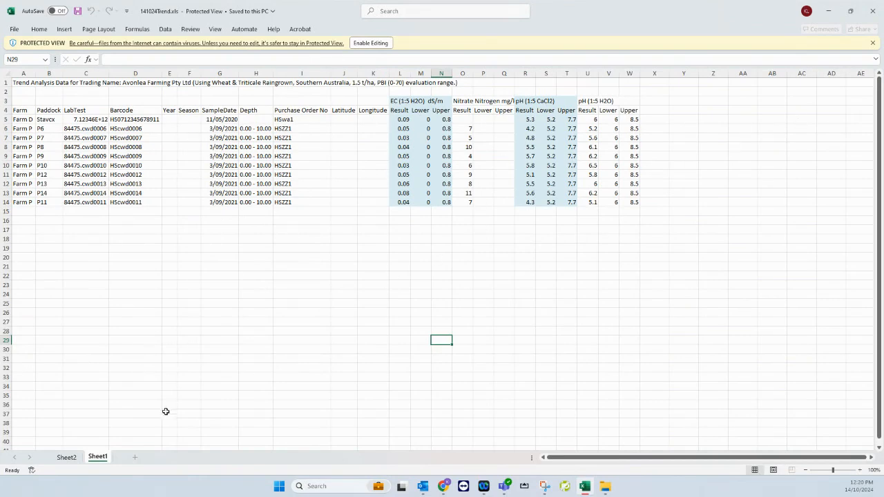
# - Compare the charts on Sheet2 with the trend analysis data on Sheet1
pyautogui.click(67, 457)
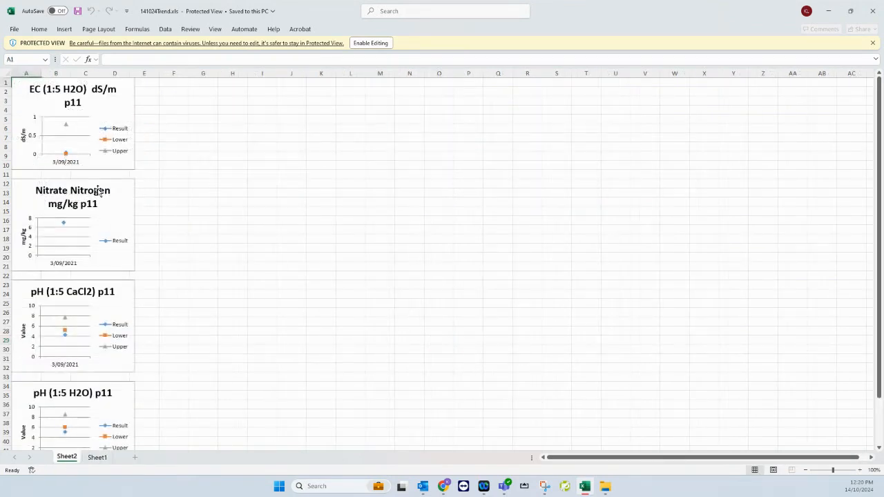
pyautogui.click(101, 458)
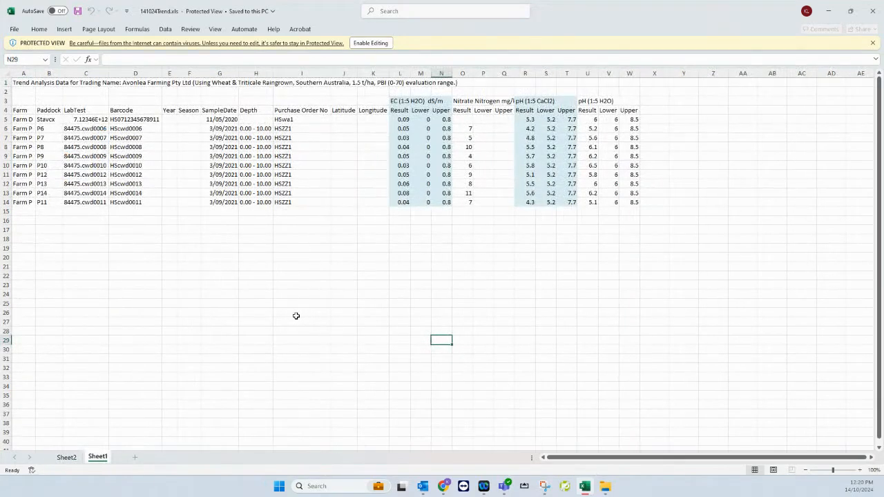